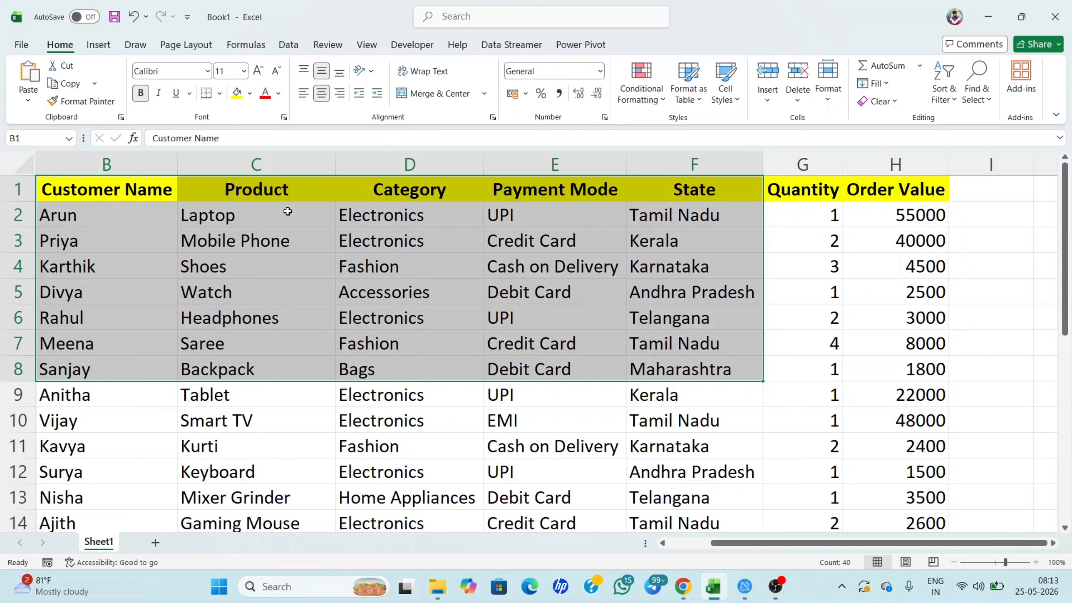
Step: Start a PivotTable from a table or range based on the Sheet1 order data and check the proposed source range against the rows
click(427, 227)
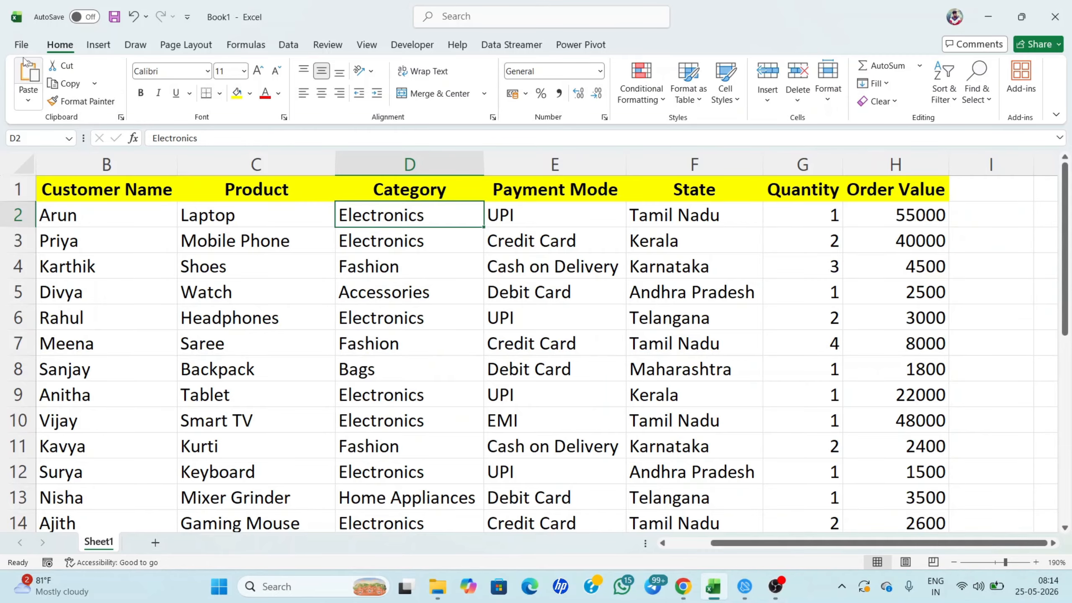
click(96, 46)
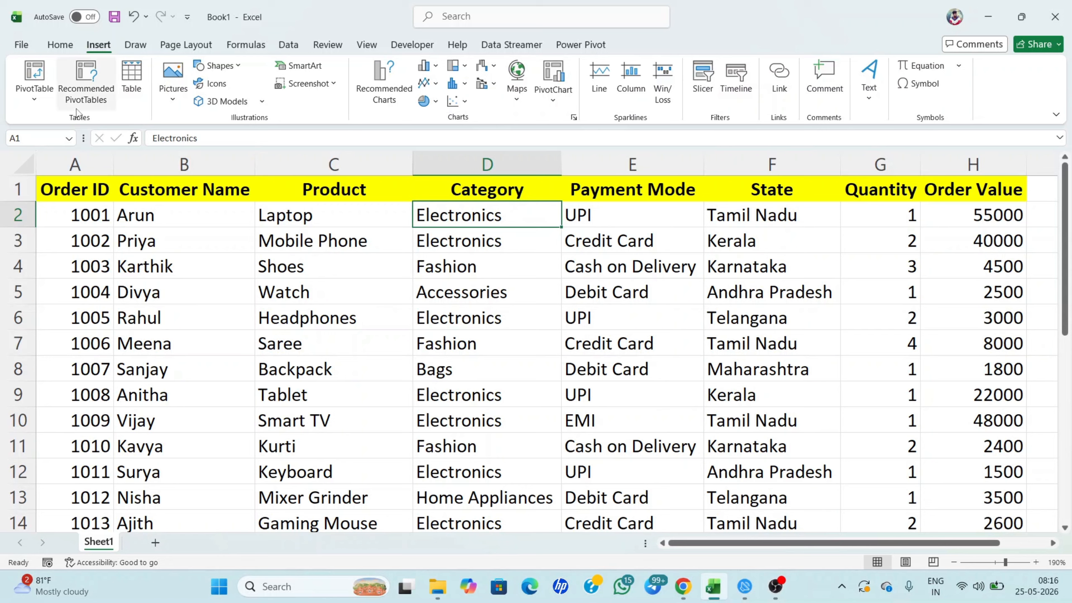
click(38, 104)
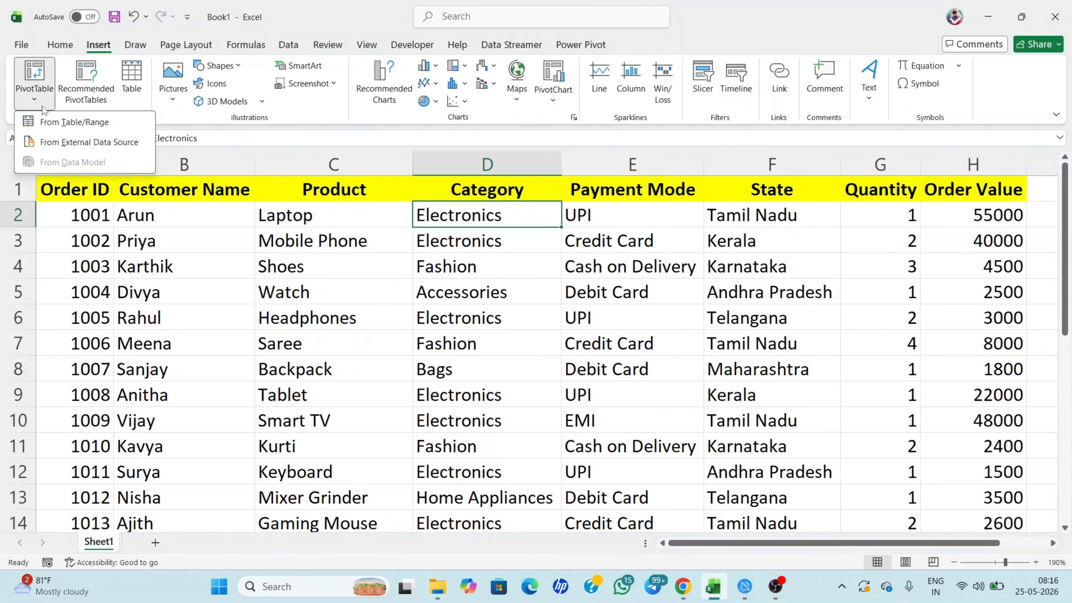
click(69, 122)
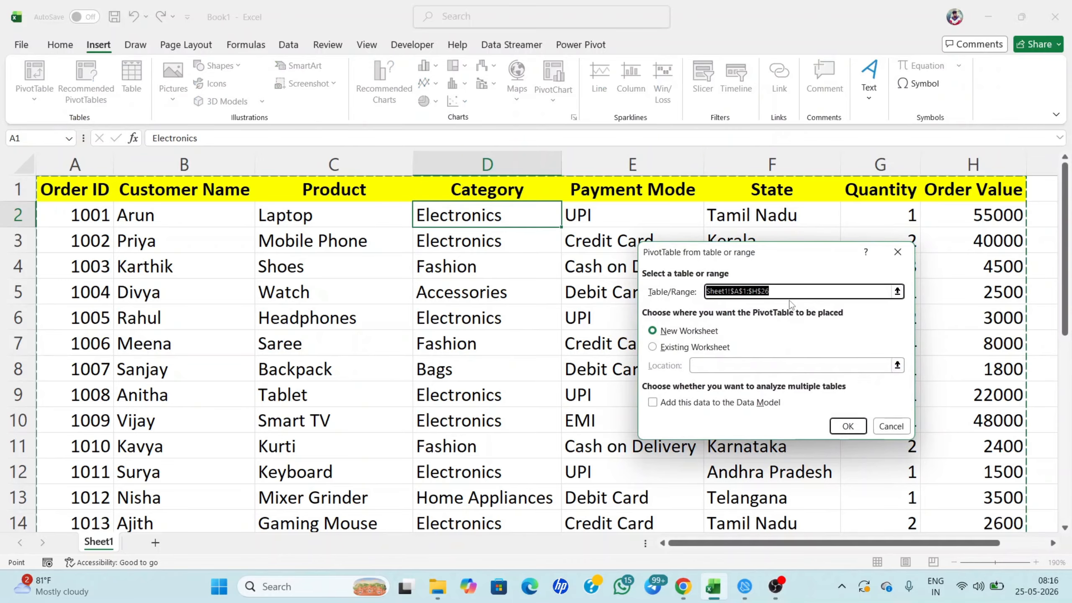
scroll(202, 283, down, 4)
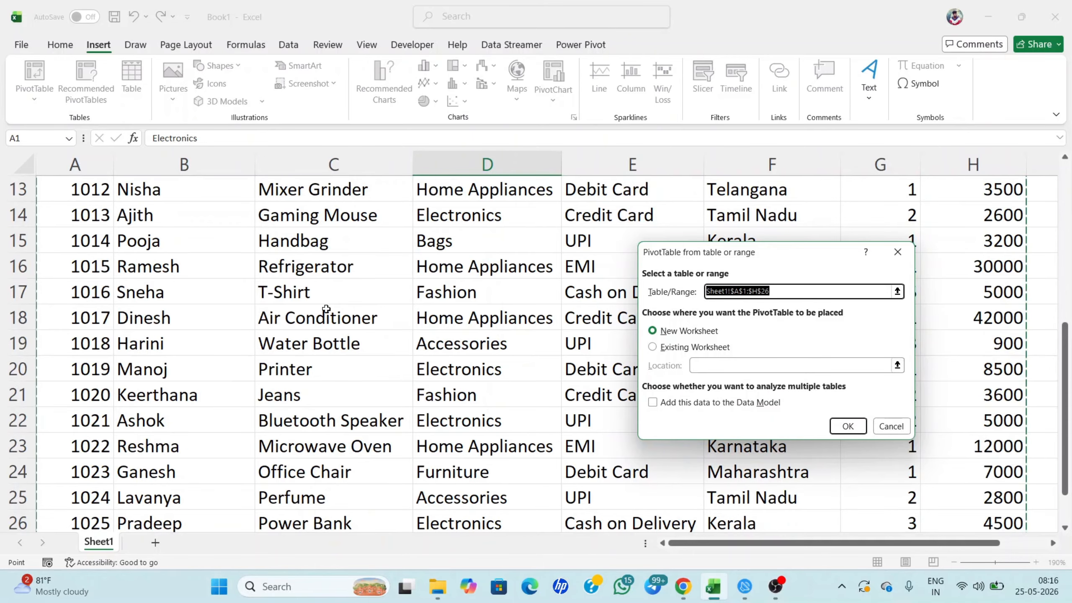
scroll(357, 260, up, 4)
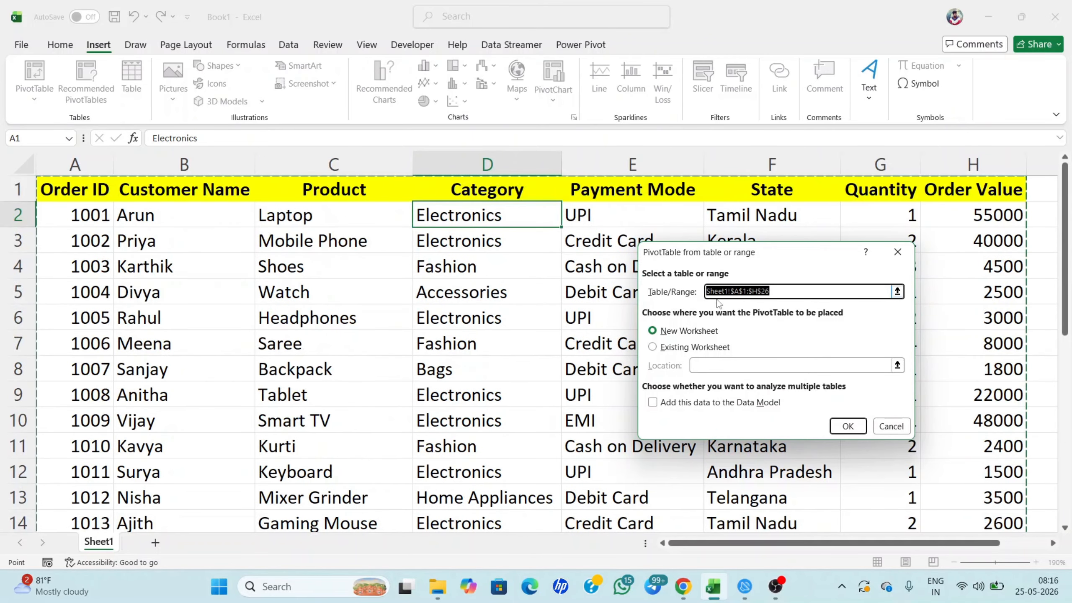
Step: Clear the source range, reselect Sheet1 cells A1:H26 in its place, and create the PivotTable on a new worksheet
click(780, 291)
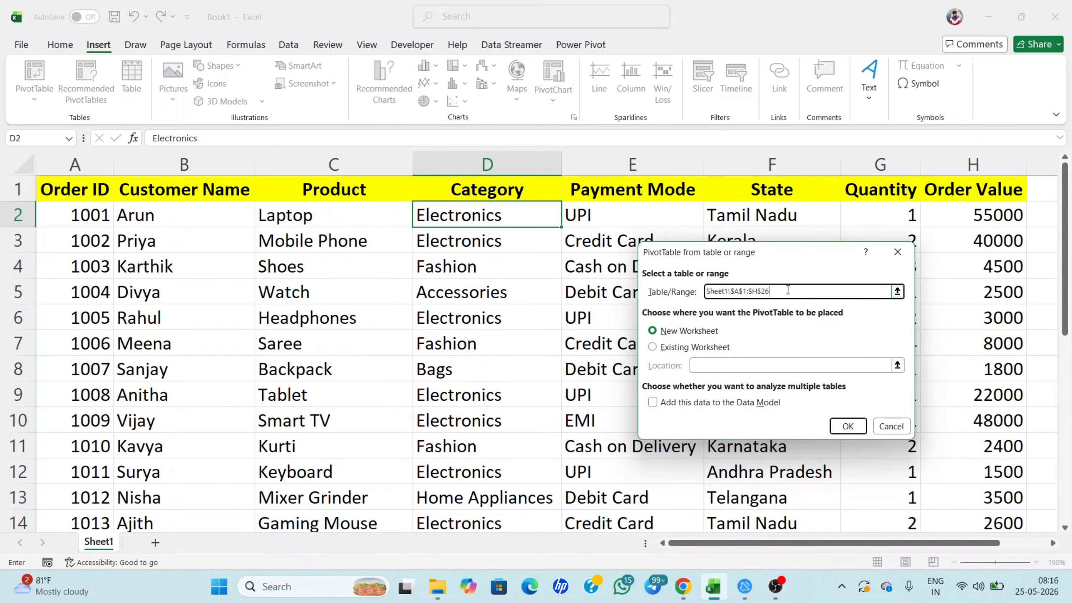
key(BackSpace)
key(BackSpace)
key(BackSpace)
key(BackSpace)
key(BackSpace)
key(BackSpace)
key(BackSpace)
key(BackSpace)
key(BackSpace)
key(BackSpace)
key(BackSpace)
key(BackSpace)
key(BackSpace)
key(BackSpace)
key(BackSpace)
key(BackSpace)
click(75, 188)
key(ctrl+shift+Right)
key(ctrl+shift+Down)
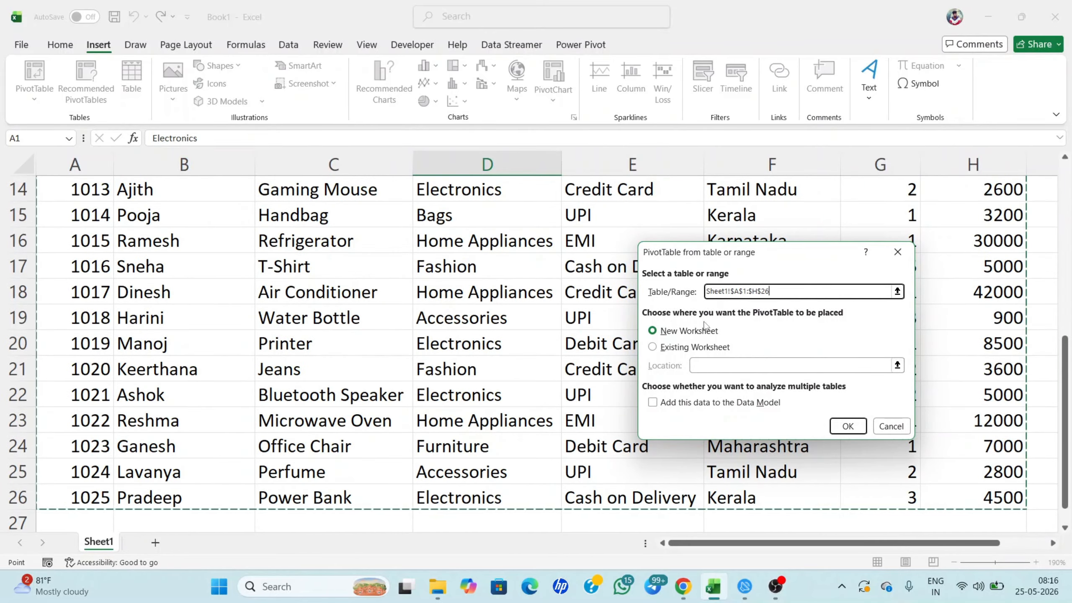
scroll(975, 337, up, 4)
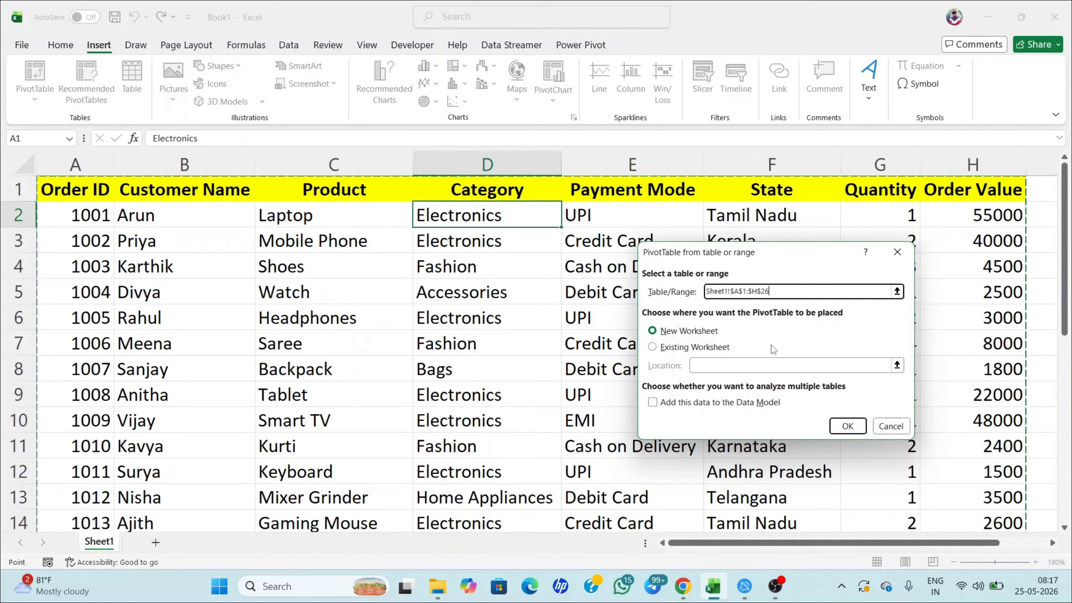
click(848, 427)
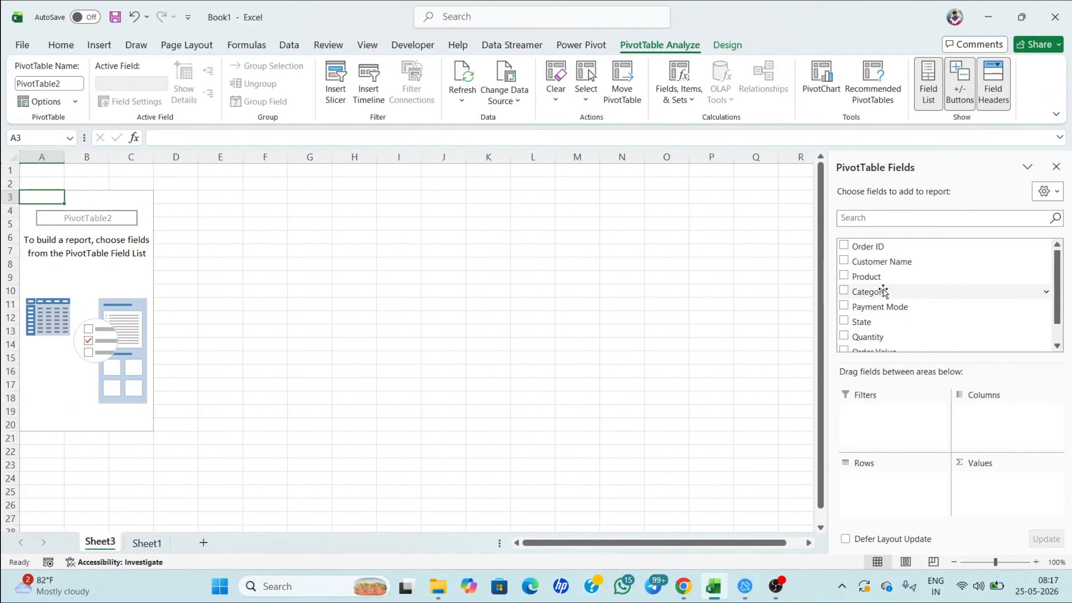
Step: Compare the PivotTable field list with the column headers of the order data on Sheet1, including the State column
scroll(883, 317, down, 1)
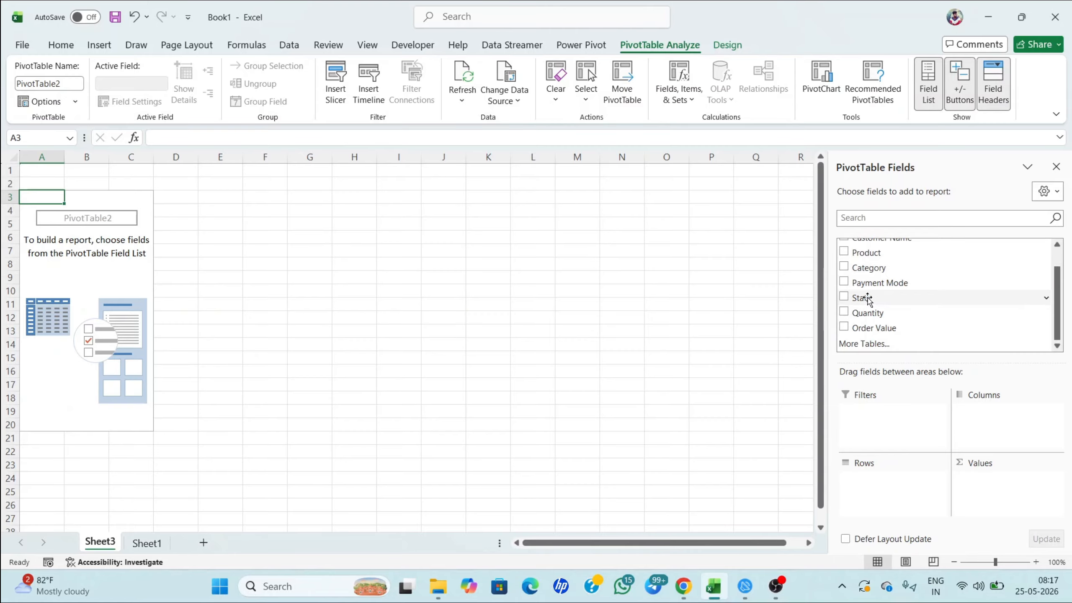
scroll(872, 316, up, 1)
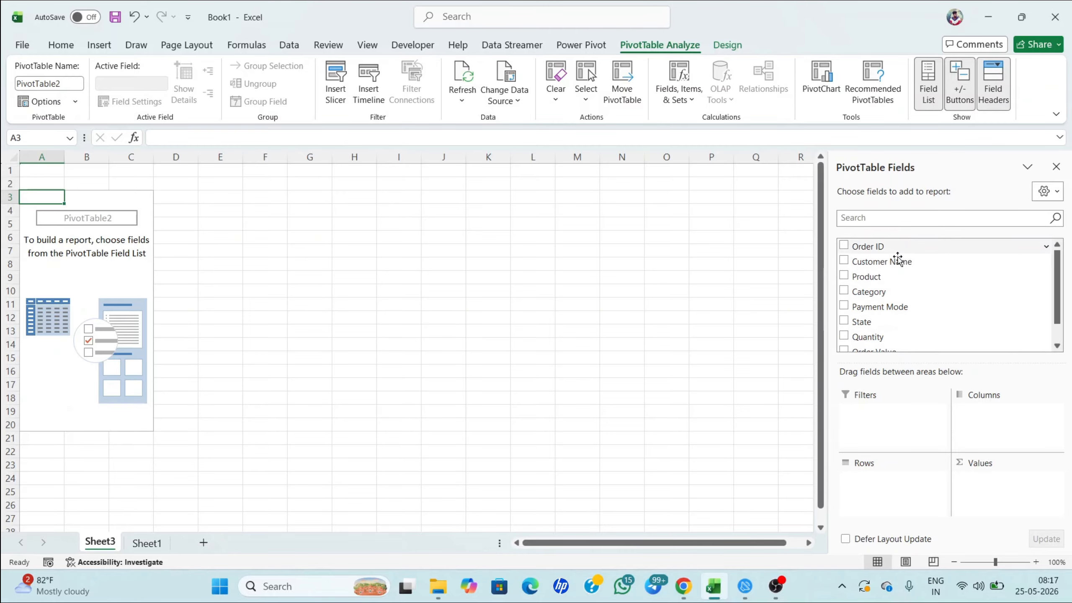
click(147, 542)
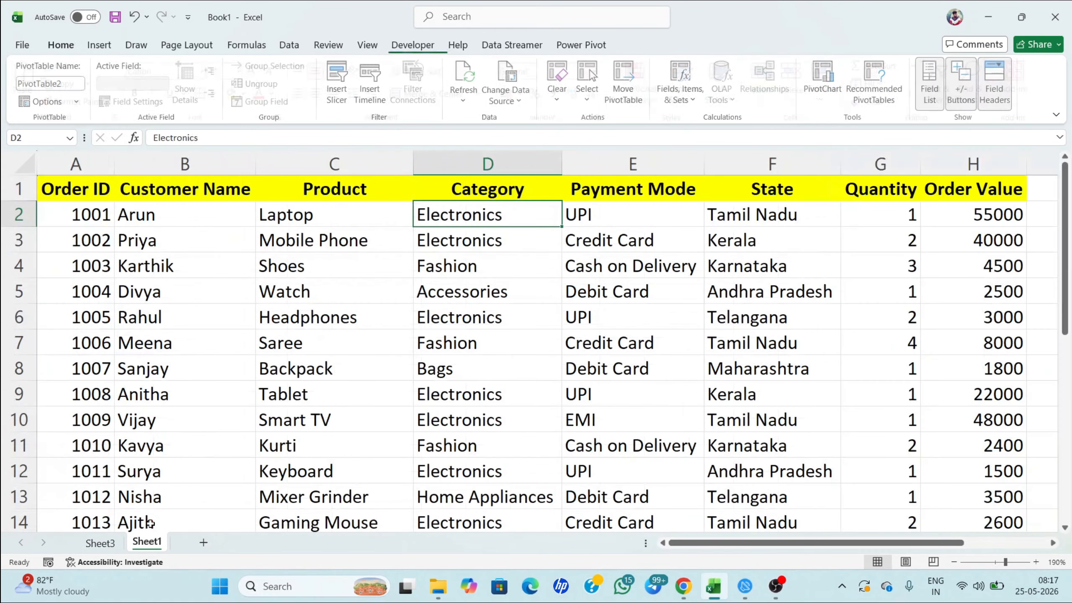
click(104, 543)
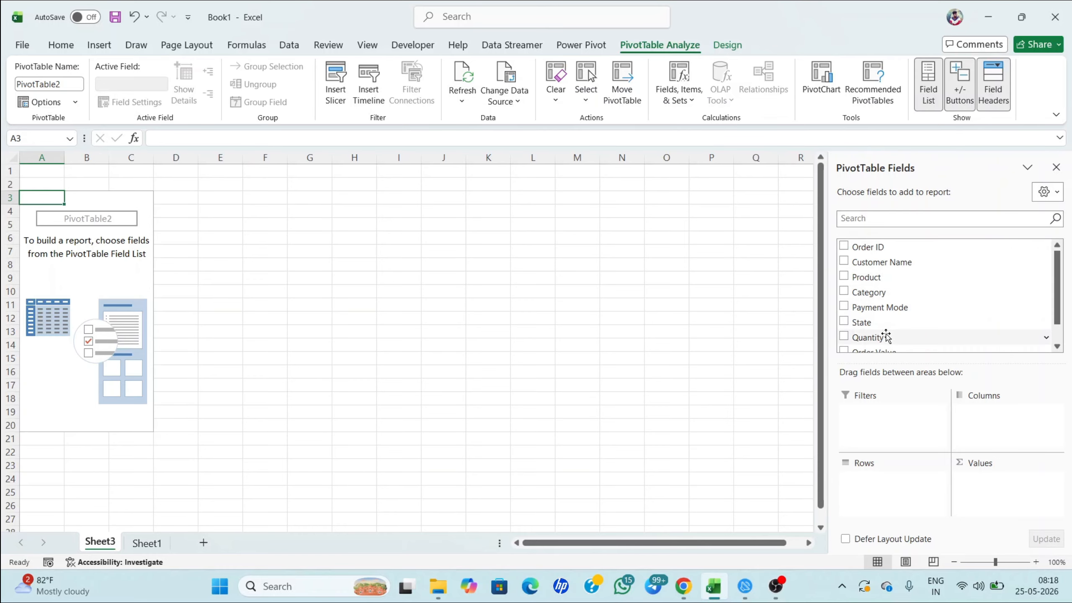
scroll(818, 329, down, 3)
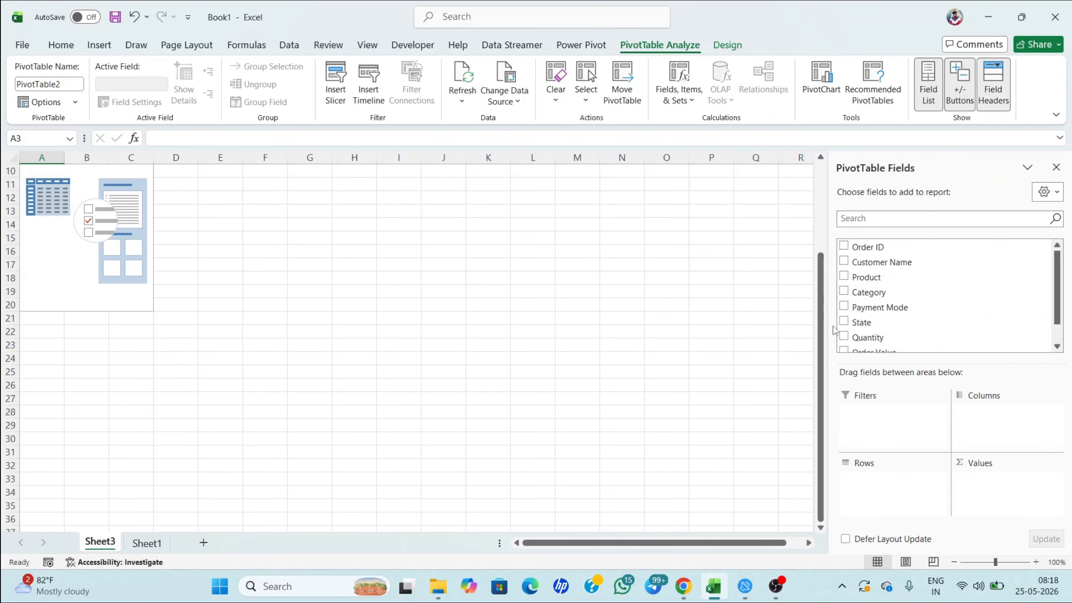
scroll(348, 296, up, 3)
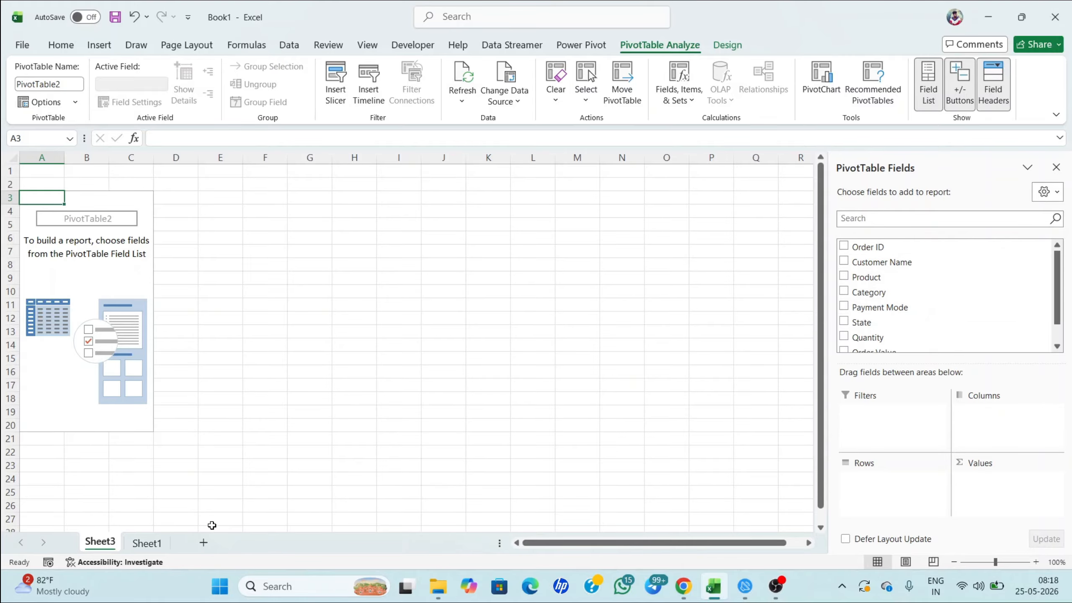
click(147, 543)
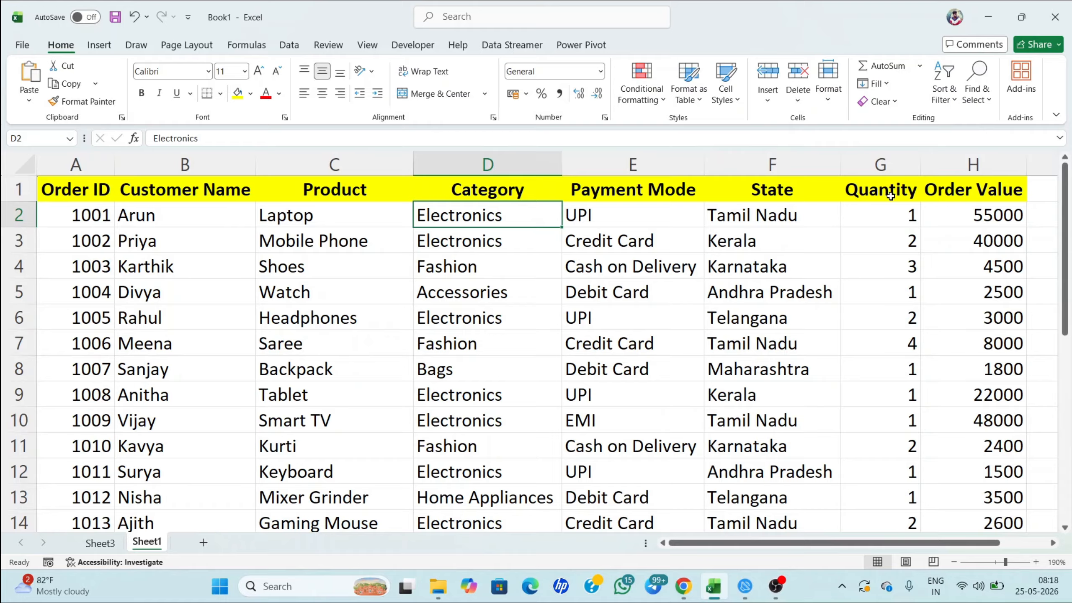
click(743, 219)
click(759, 191)
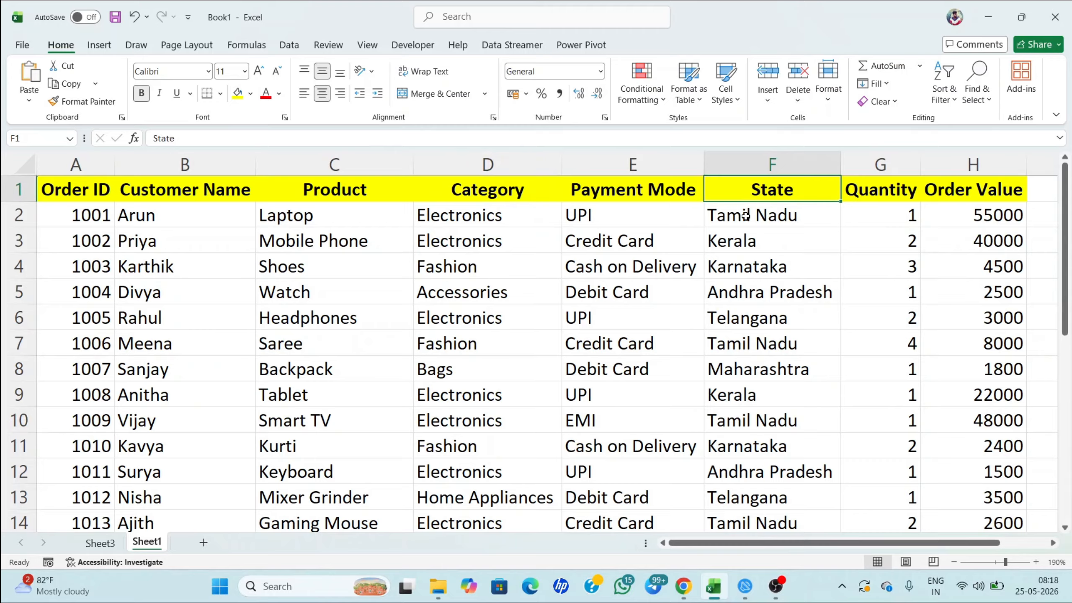
Step: Build a state-wise sales summary in the Sheet3 PivotTable with State as rows and the sum of Order Value as values
click(100, 542)
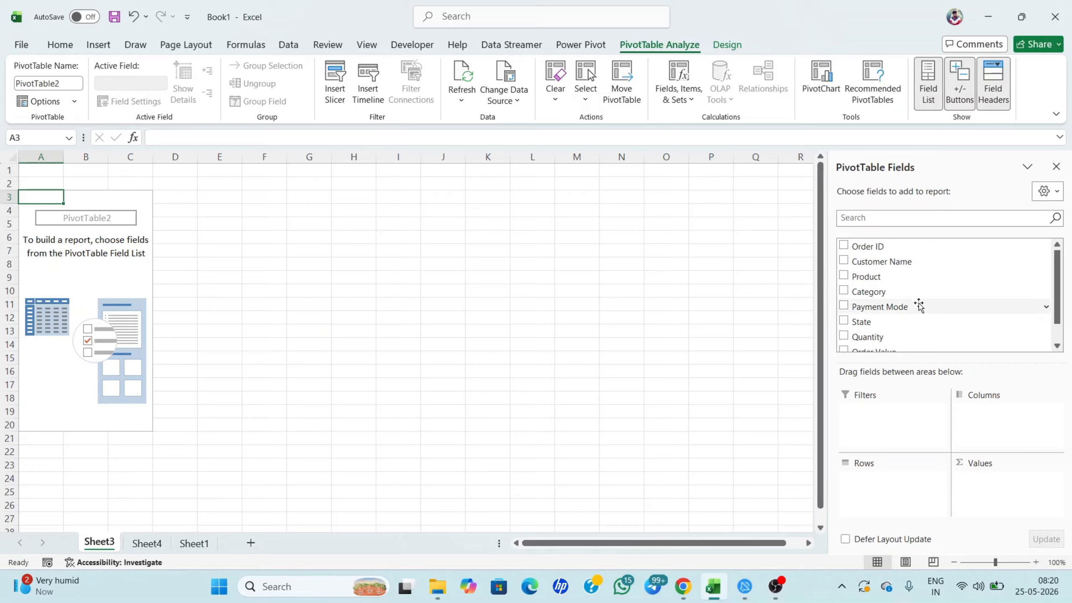
scroll(892, 307, down, 1)
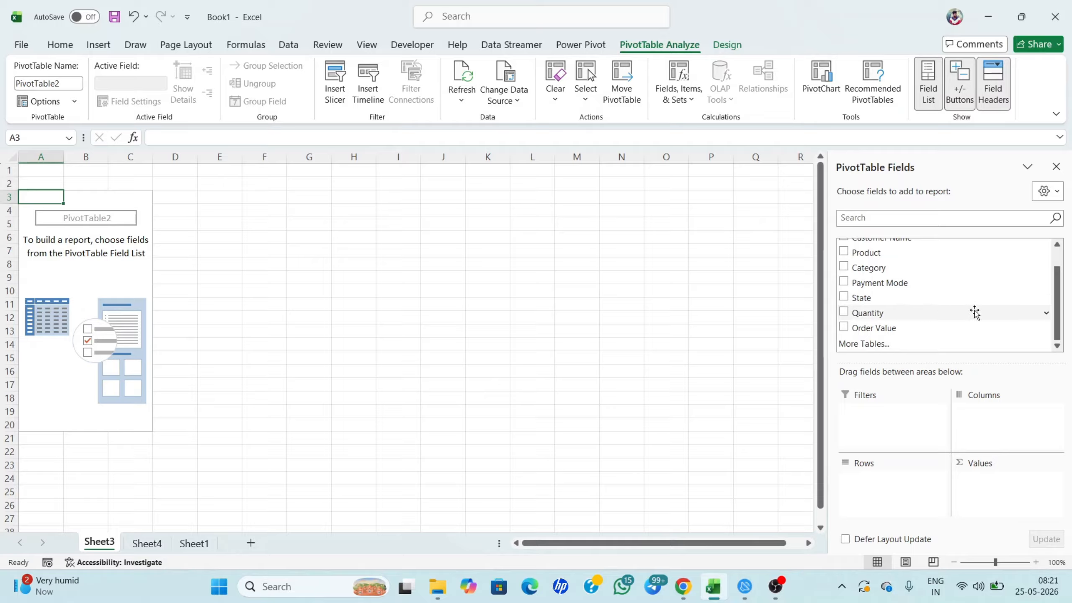
drag(879, 301, 890, 503)
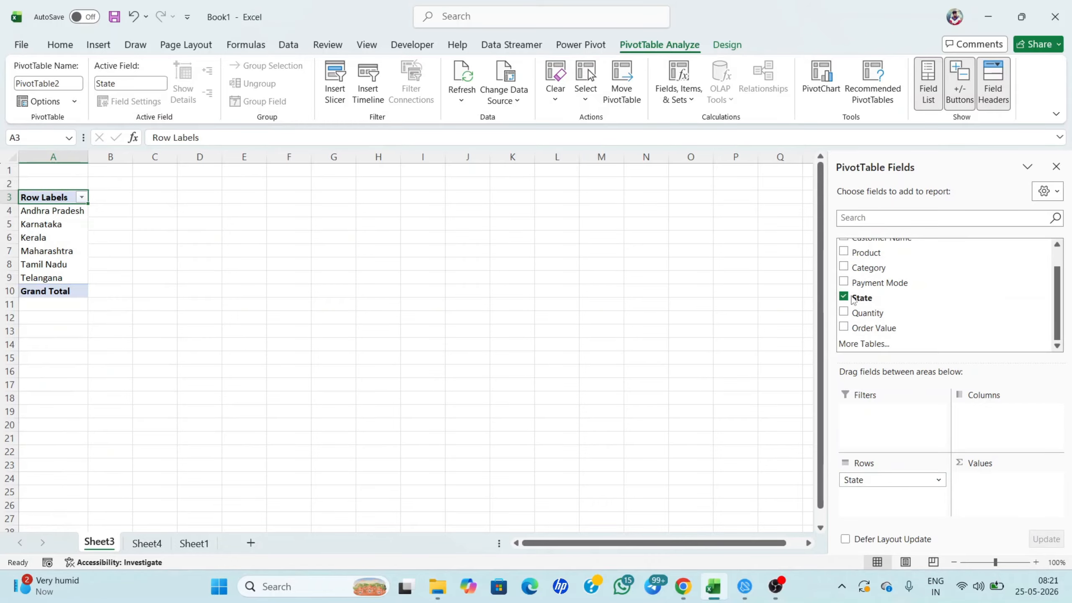
drag(890, 333, 1000, 491)
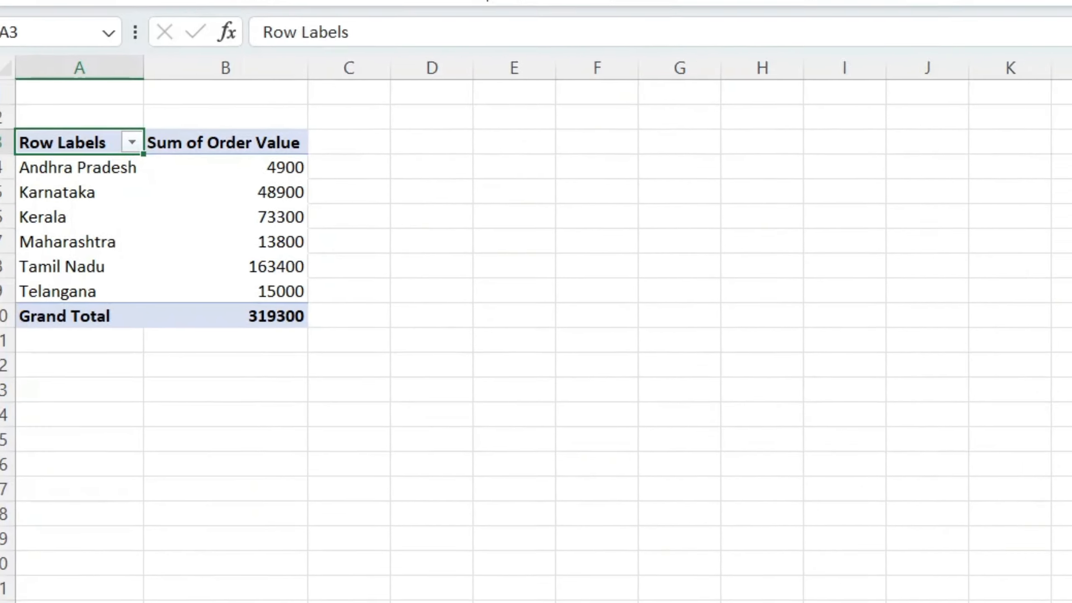
Step: Compare the state-wise order value totals on Sheet3 with the individual order rows on Sheet1
click(190, 541)
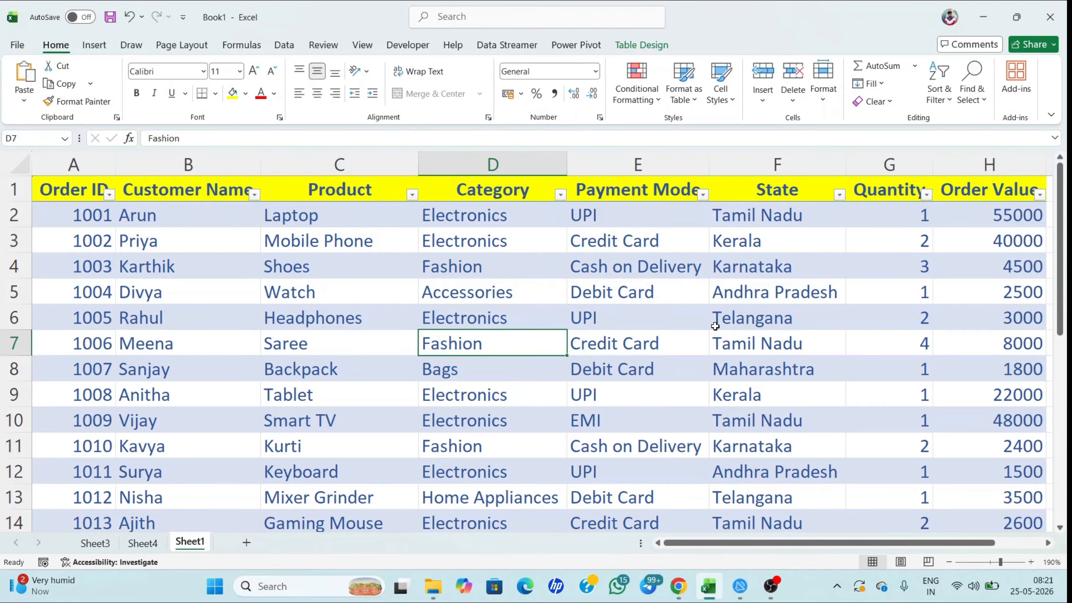
scroll(749, 427, down, 1)
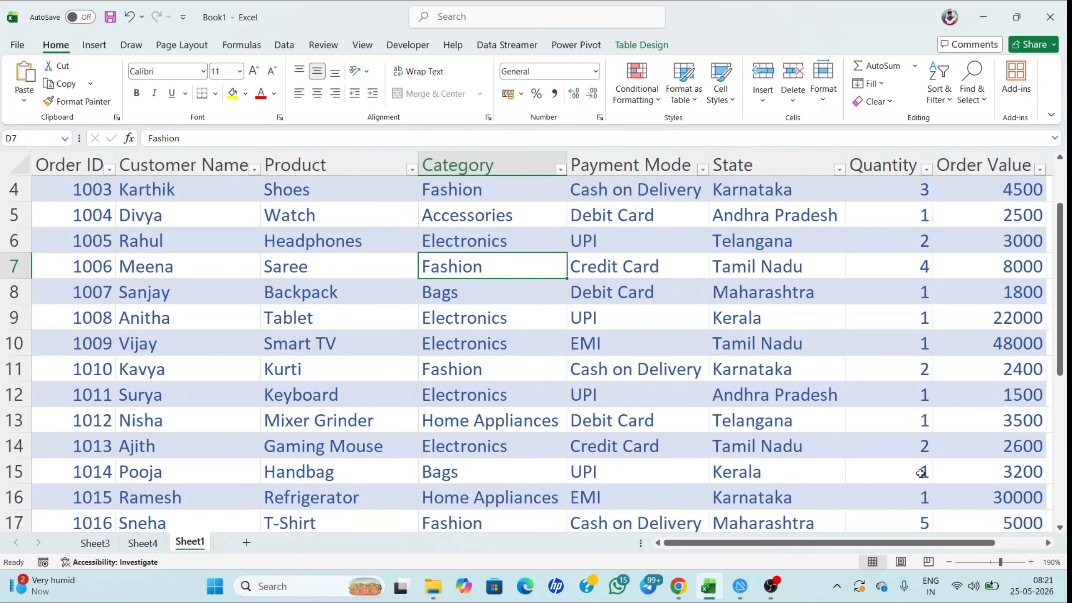
click(95, 542)
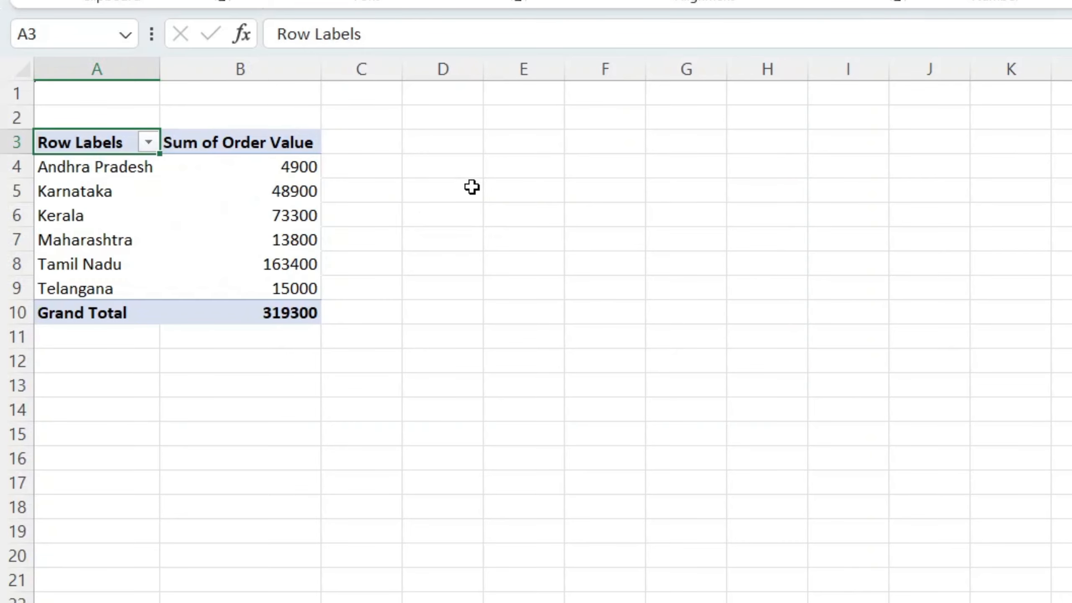
click(67, 172)
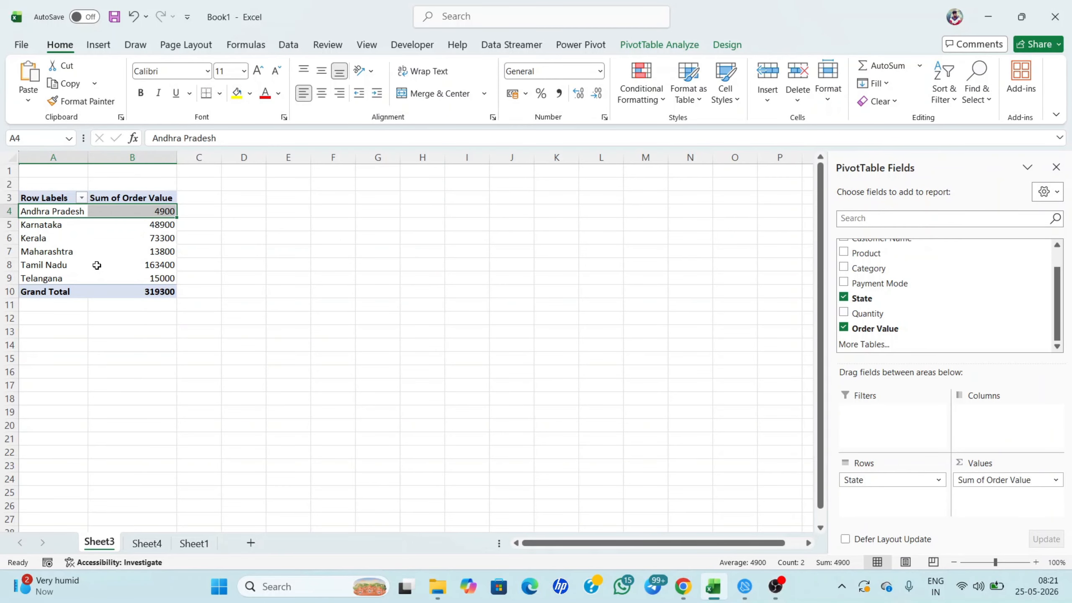
mouse_move(100, 262)
click(194, 543)
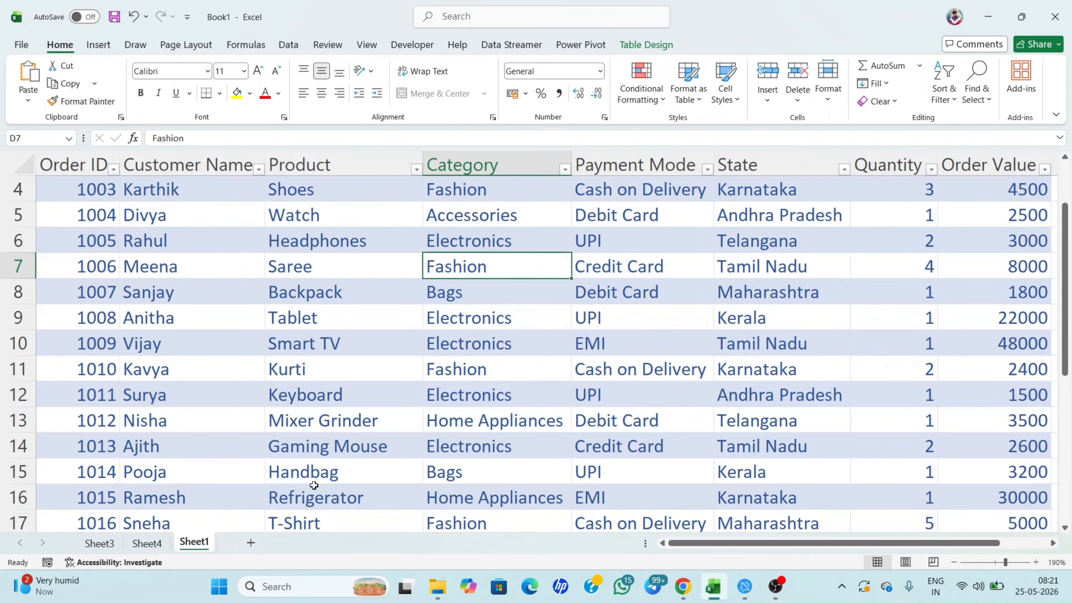
click(100, 543)
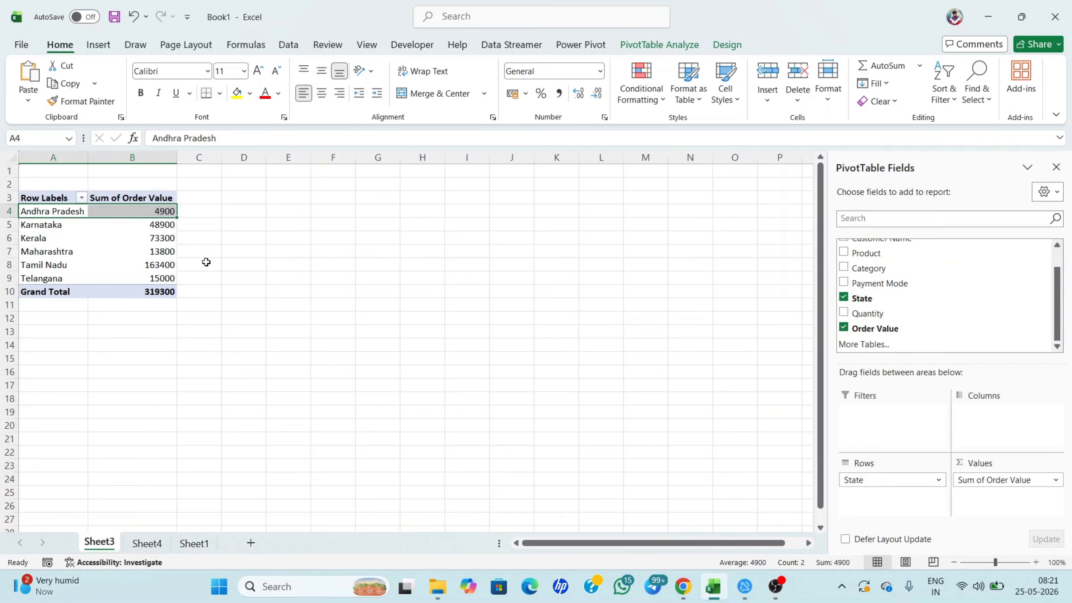
Step: Remove State from the rows and Sum of Order Value from the values of the Sheet3 PivotTable
click(314, 241)
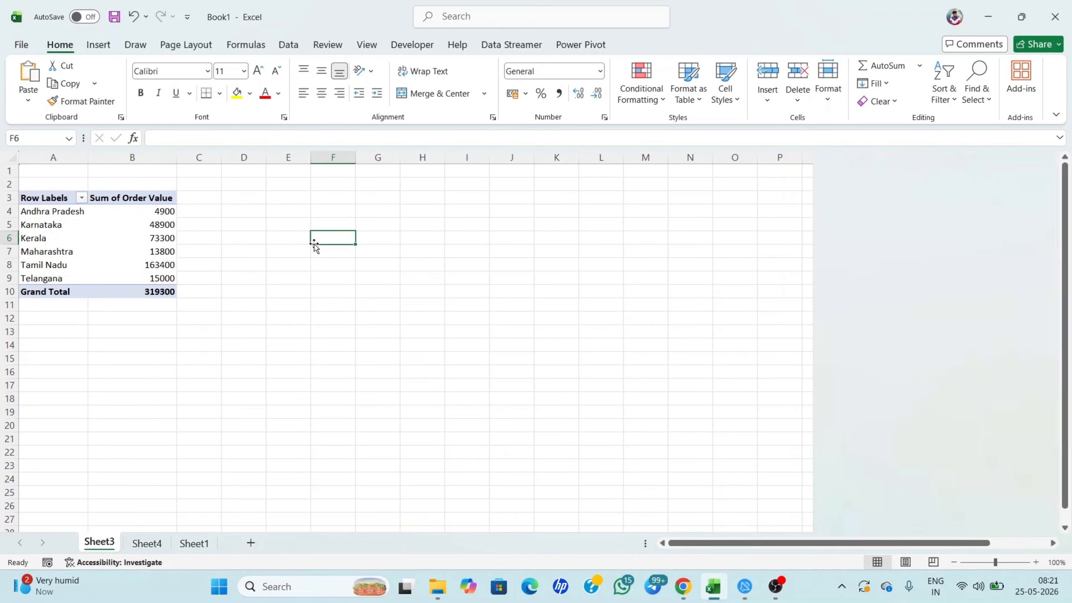
click(113, 279)
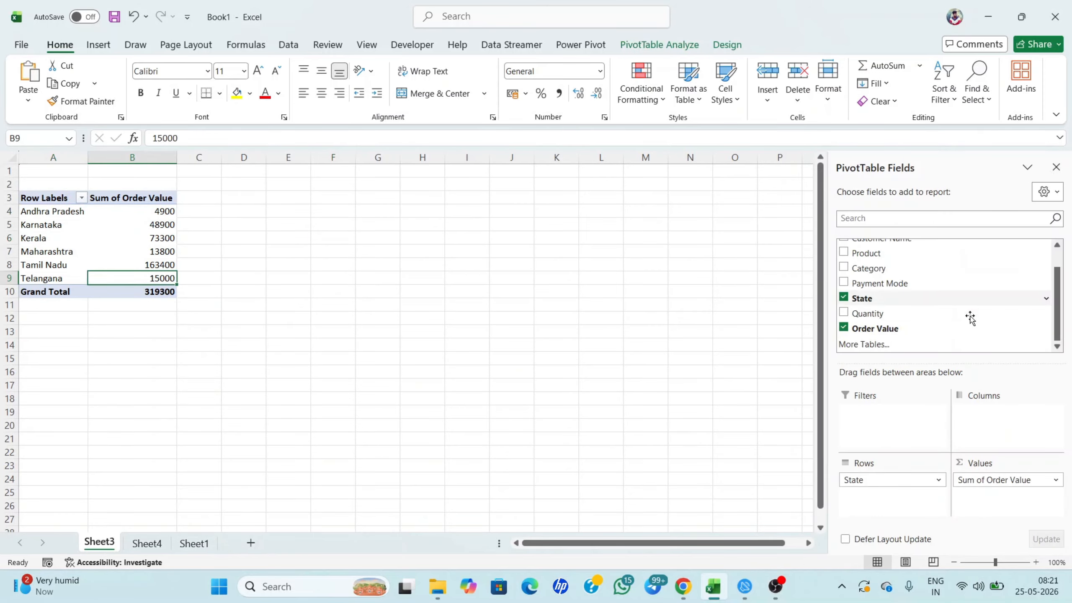
drag(876, 476, 813, 513)
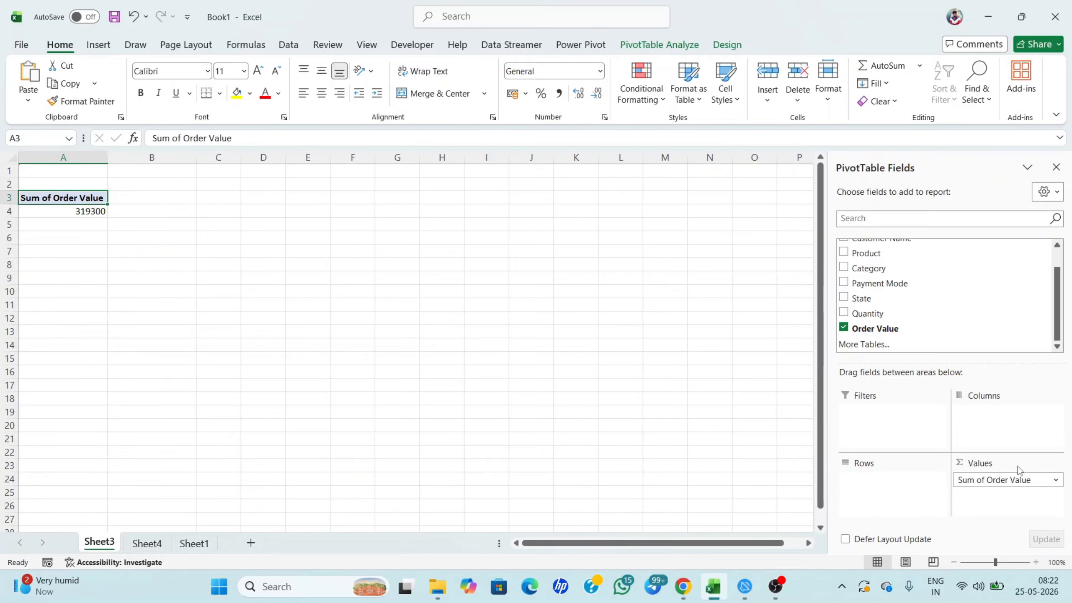
drag(1014, 479, 748, 540)
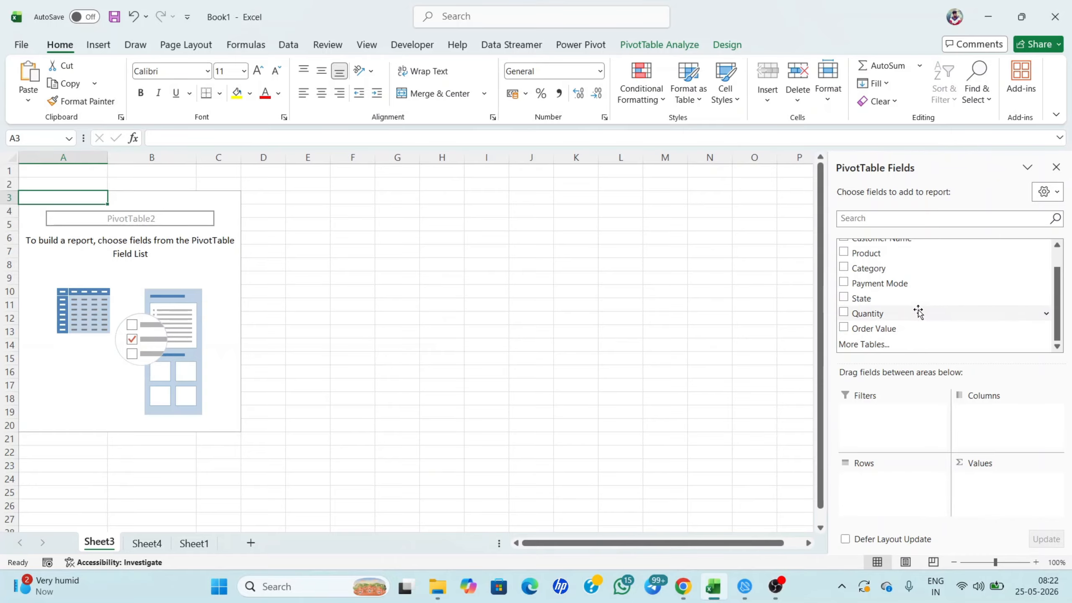
Step: Build a category-wise sales summary with Category as rows and the sum of Order Value as values
scroll(898, 295, up, 2)
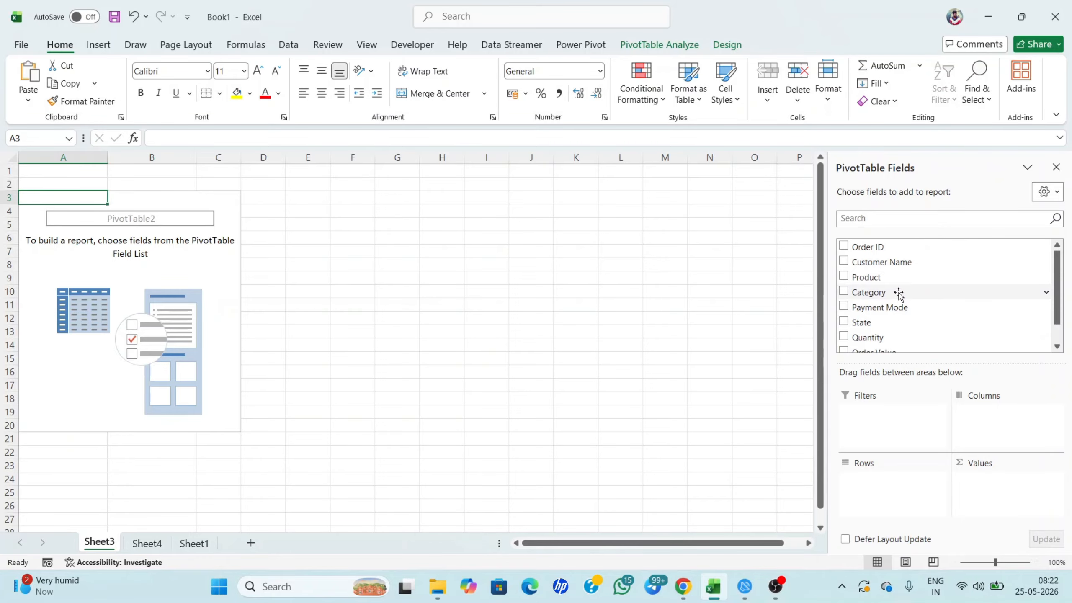
drag(898, 292, 870, 483)
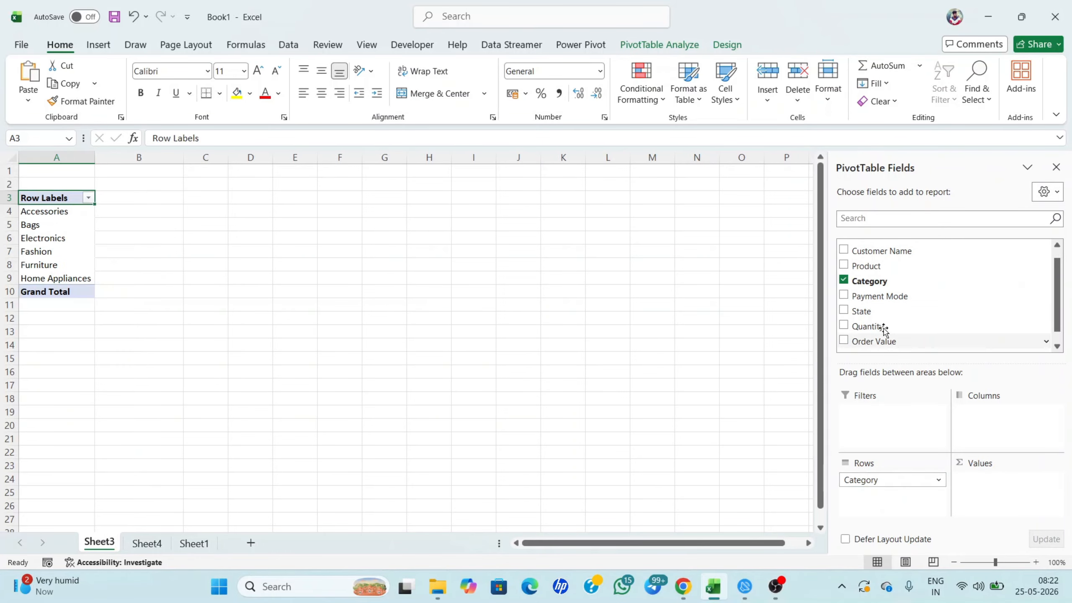
scroll(883, 329, down, 1)
drag(892, 328, 1015, 479)
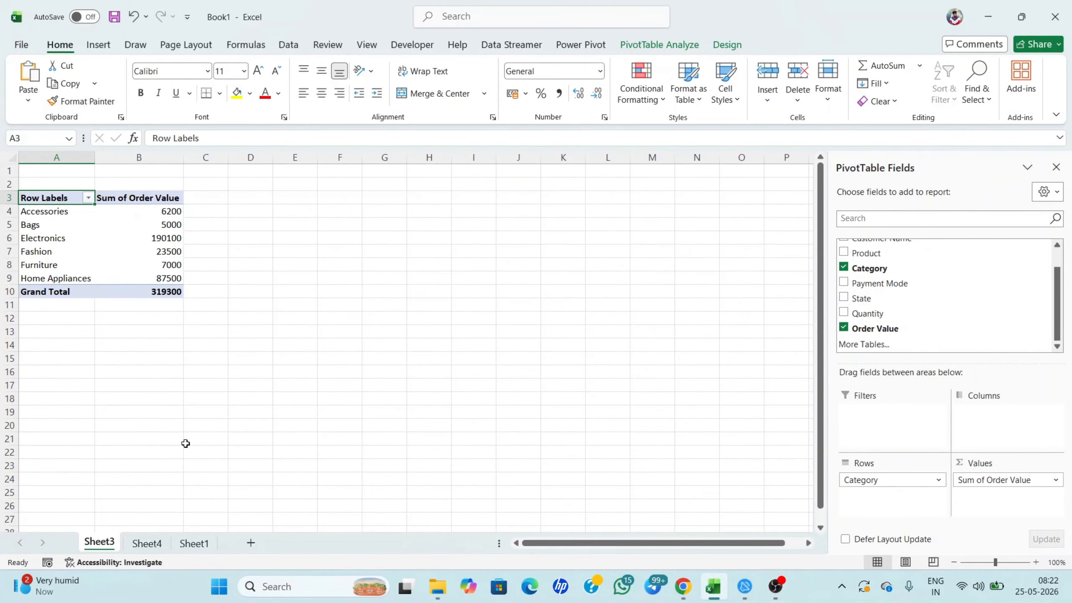
Step: Review the categories and order values in the Sheet1 order rows, and return to the category-wise PivotTable on Sheet3
click(193, 545)
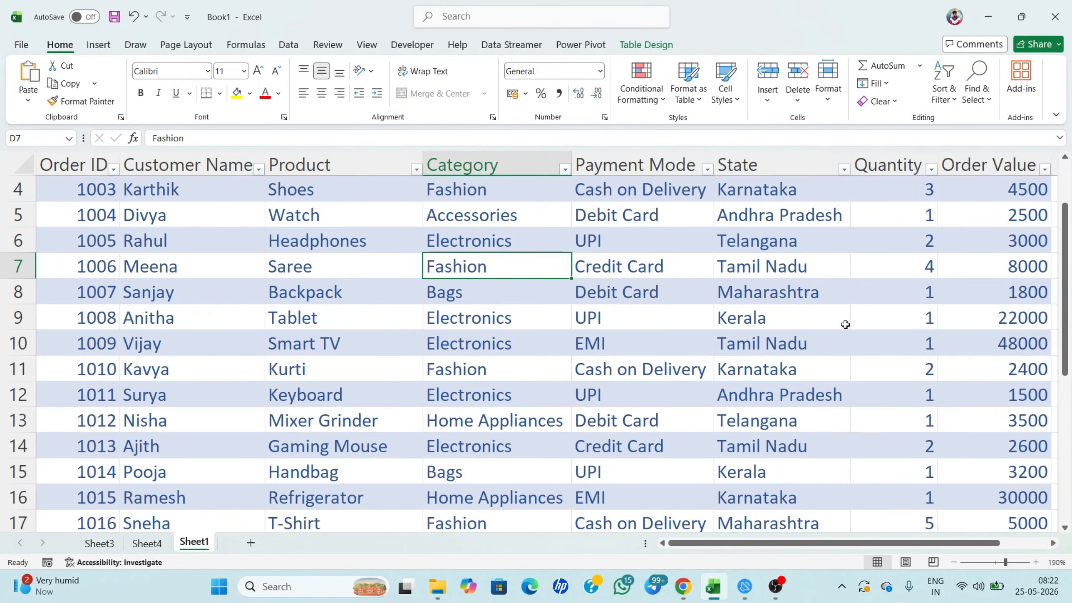
scroll(846, 324, down, 5)
scroll(823, 330, up, 6)
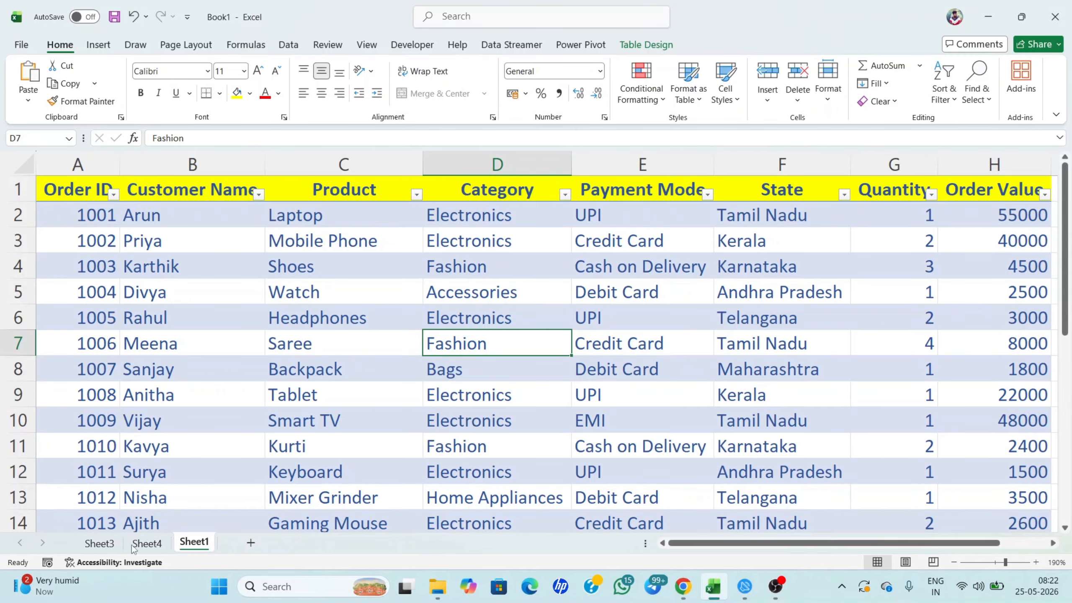
click(97, 544)
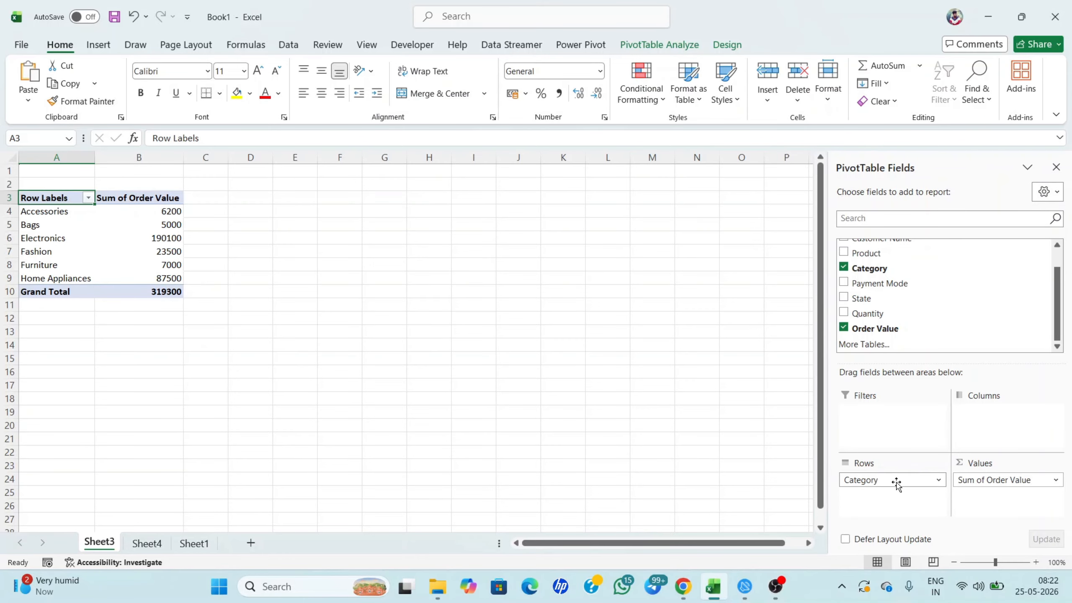
Step: Replace the category-wise summary with a payment-mode summary, using Payment Mode as rows and the sum of Order Value as values
drag(896, 482, 632, 544)
drag(1016, 480, 810, 448)
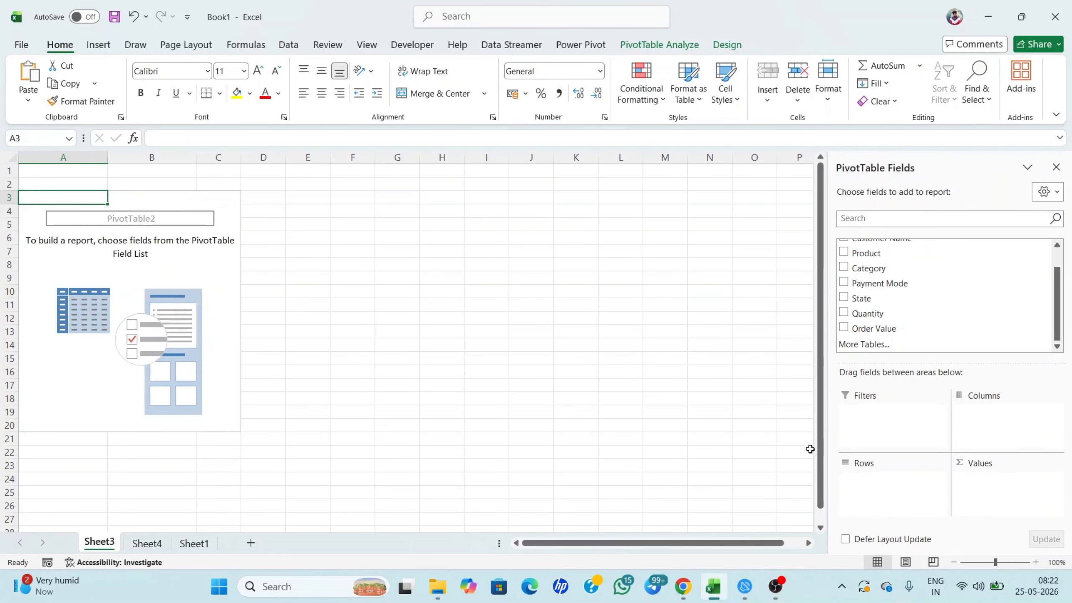
scroll(923, 306, up, 1)
scroll(887, 311, down, 1)
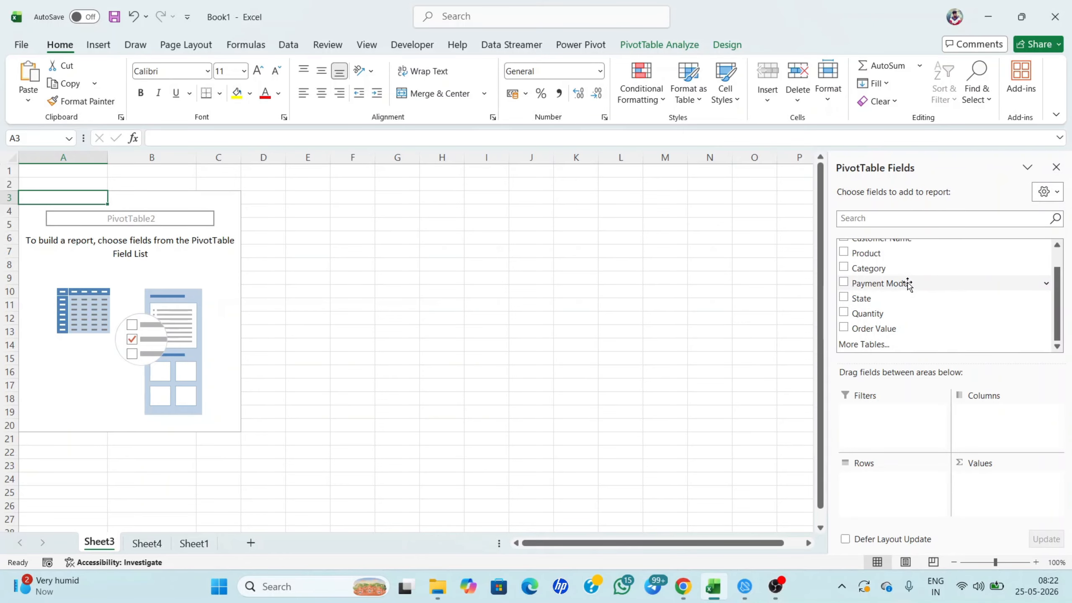
drag(907, 284, 885, 498)
drag(932, 330, 1010, 493)
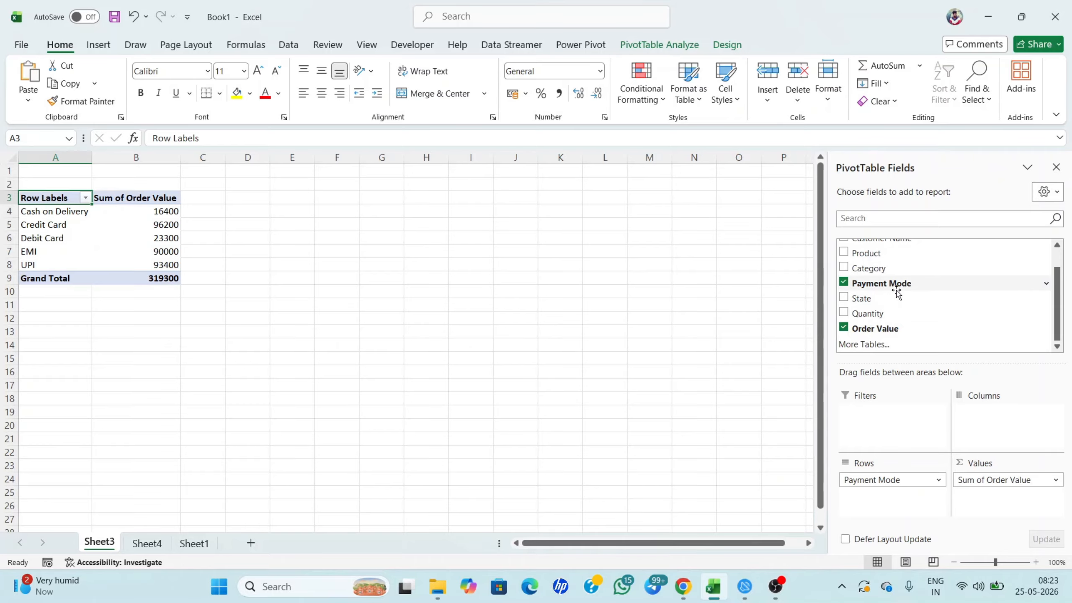
Step: Replace the payment-mode summary with a product-wise summary, using Product as rows and the sum of Quantity as values, and look through it
drag(898, 476, 739, 498)
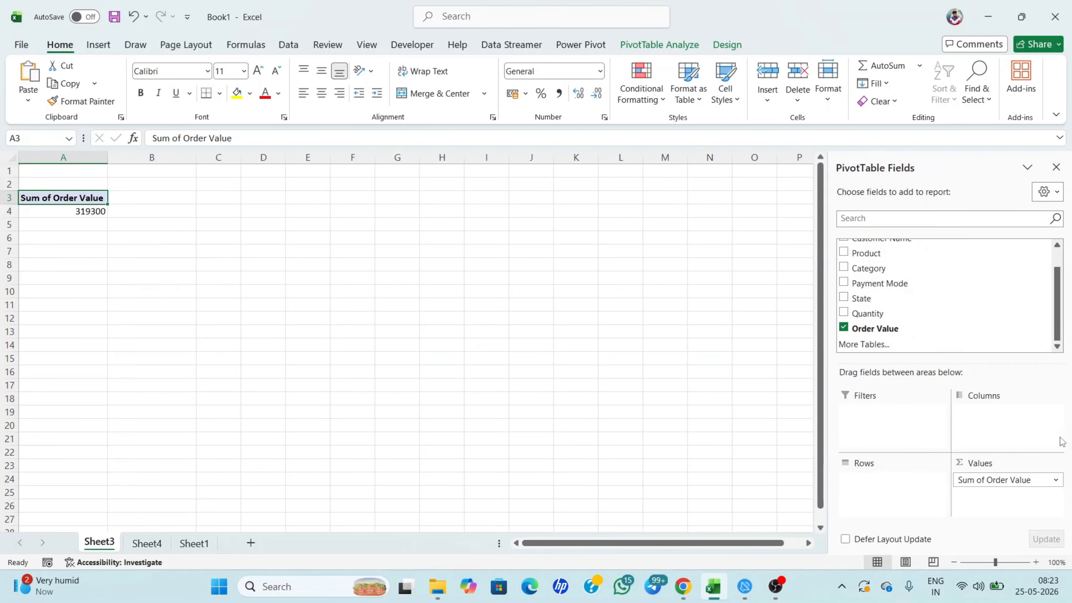
drag(1016, 481, 733, 551)
scroll(971, 321, up, 2)
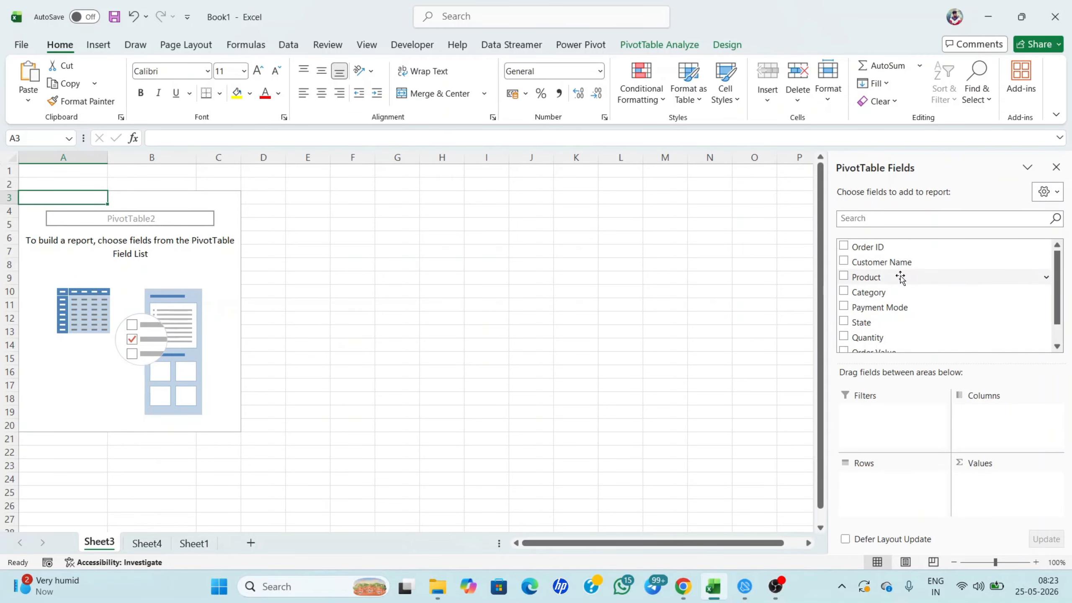
drag(900, 277, 886, 492)
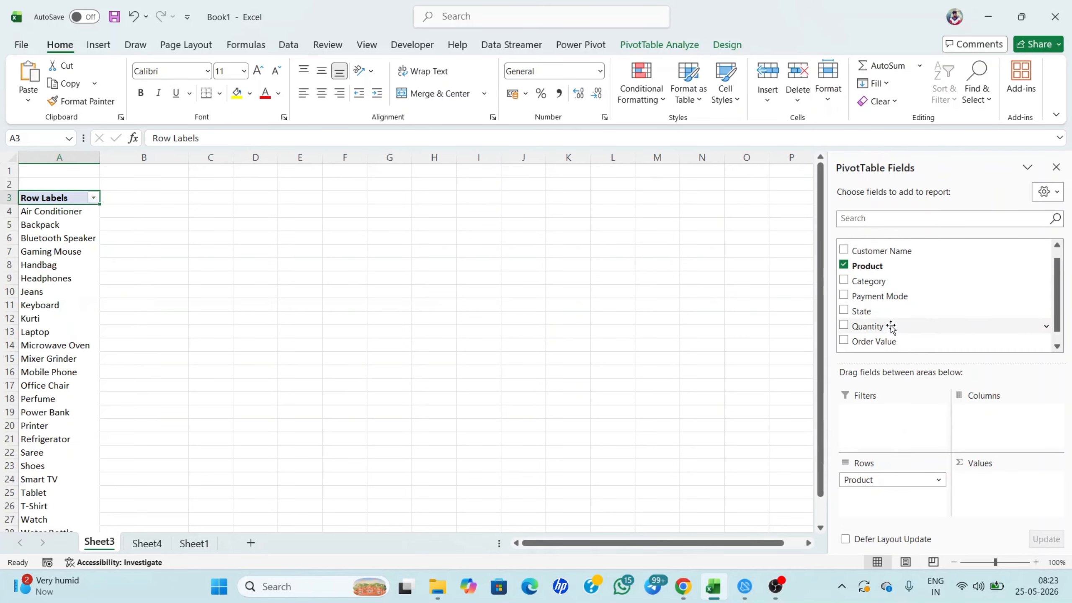
scroll(892, 316, down, 1)
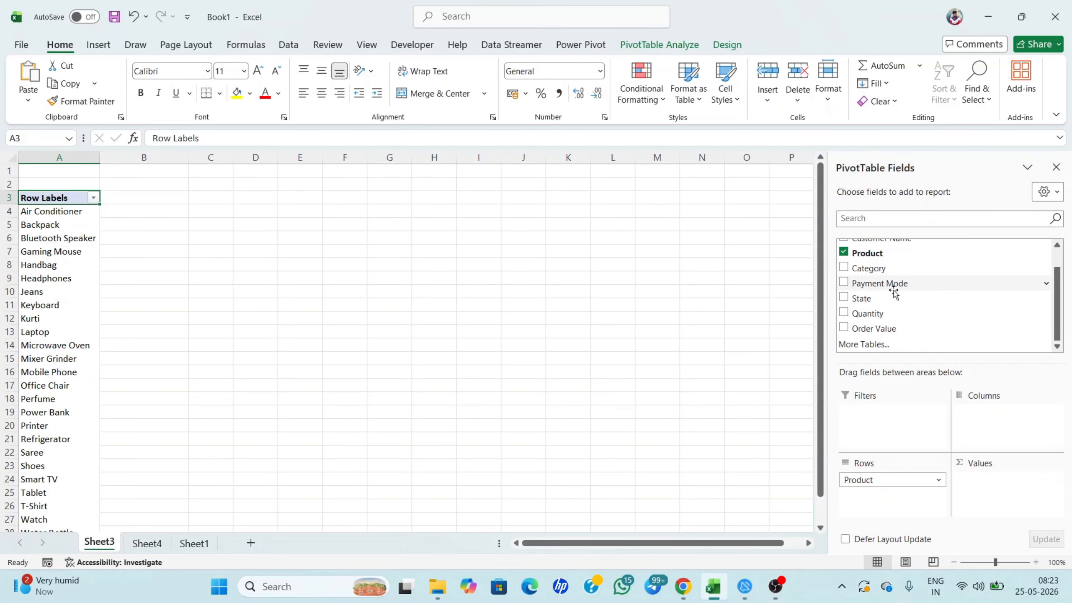
drag(890, 313, 1006, 483)
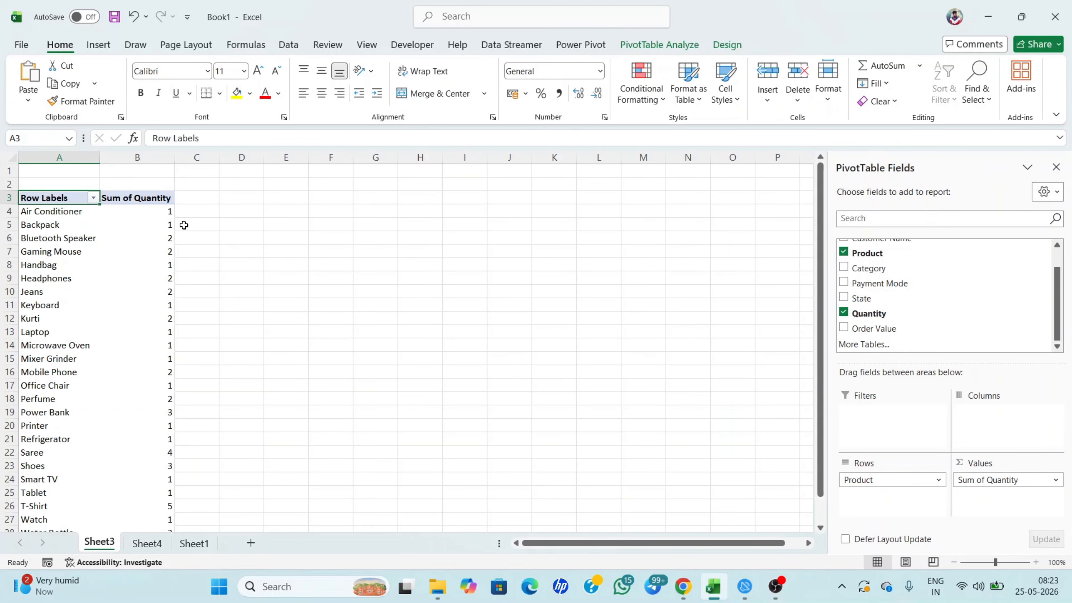
scroll(184, 225, down, 3)
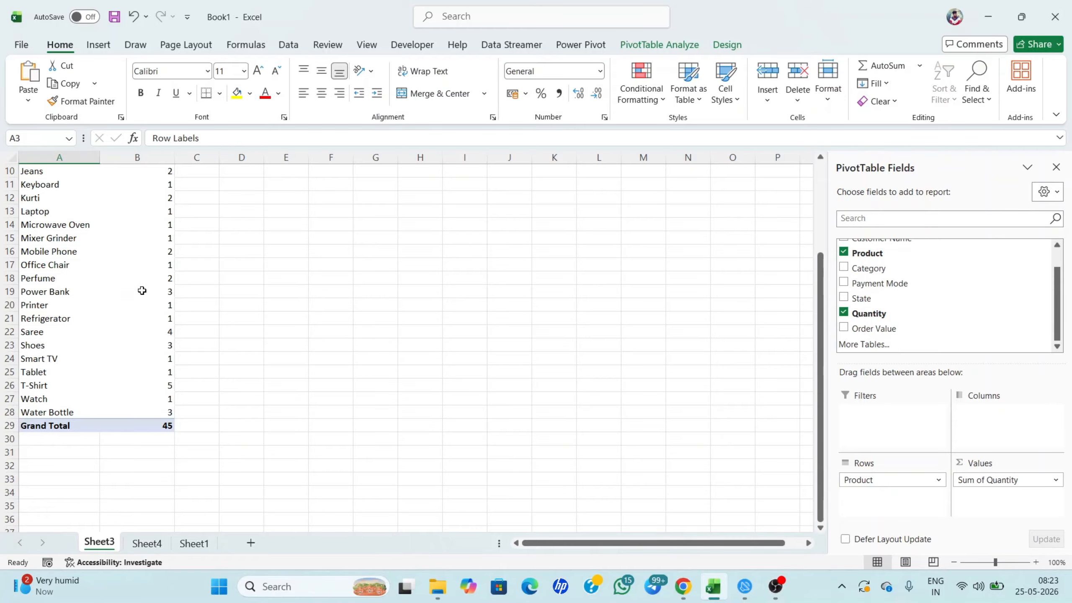
scroll(137, 300, up, 3)
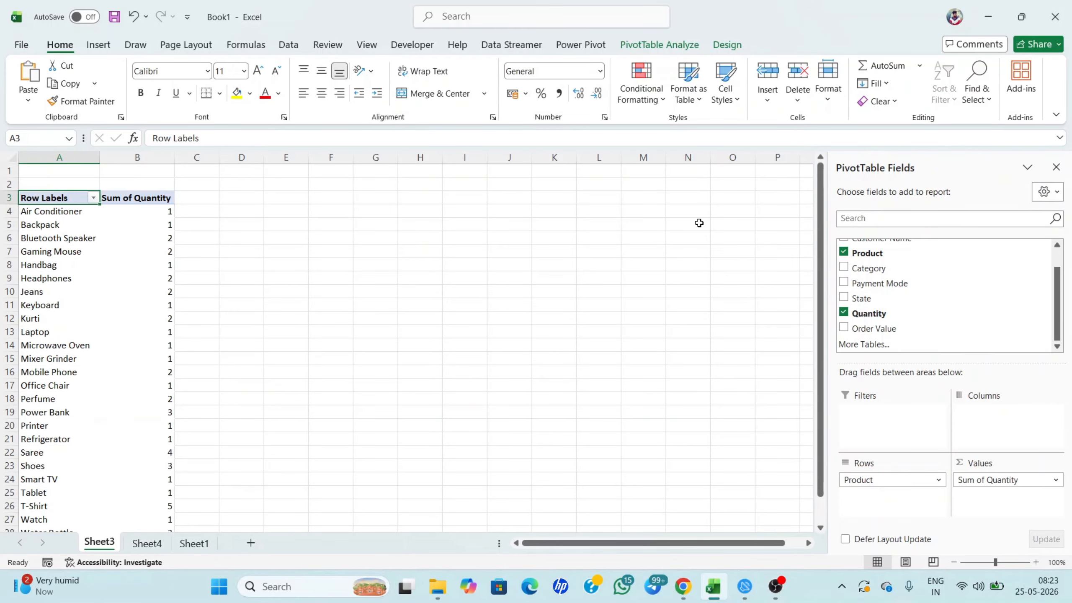